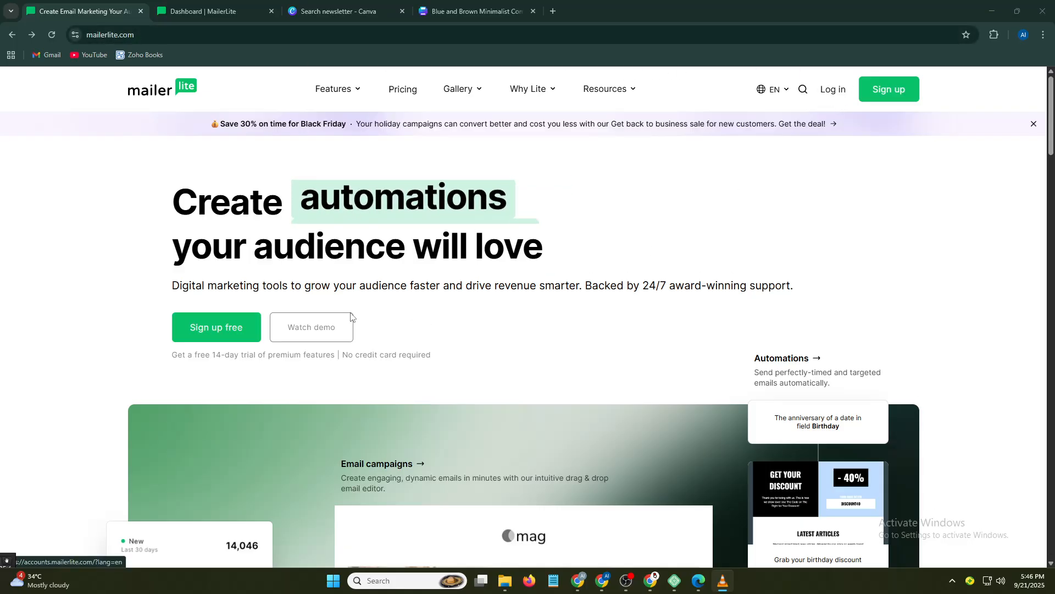
# - Open the free sign-up page and look over the account registration fields and sign-up options
pyautogui.click(220, 328)
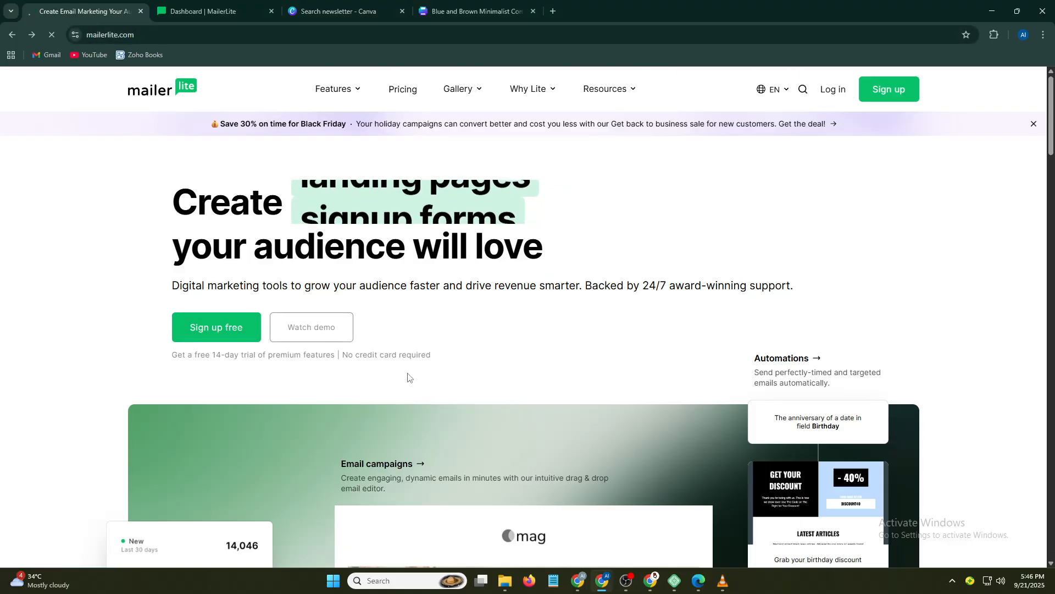
pyautogui.scroll(-3, 324, 428)
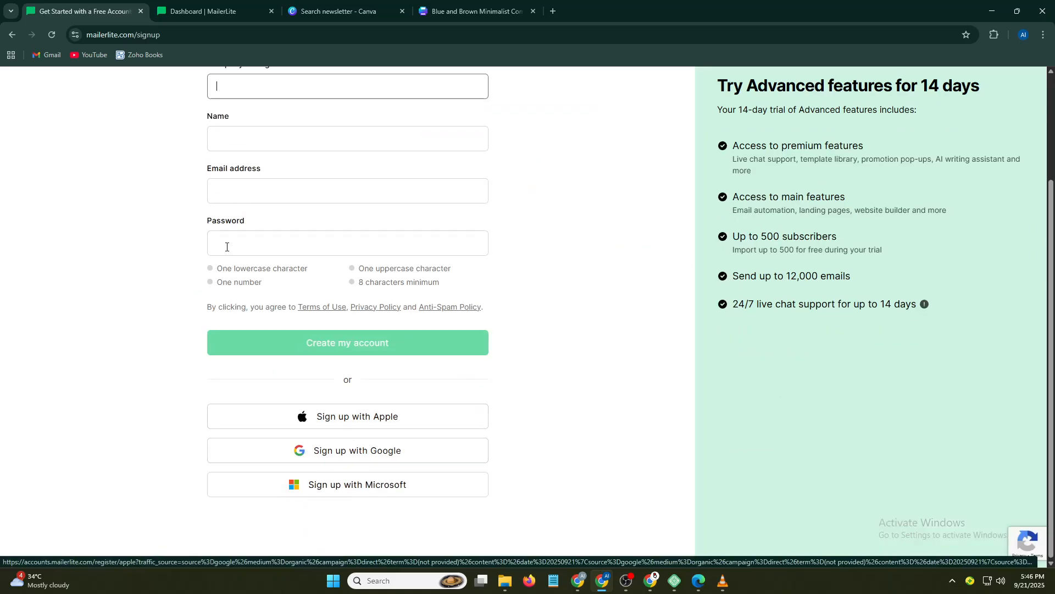
# - Go to the account dashboard already open in the browser and start creating a new form in its Forms section
pyautogui.click(210, 11)
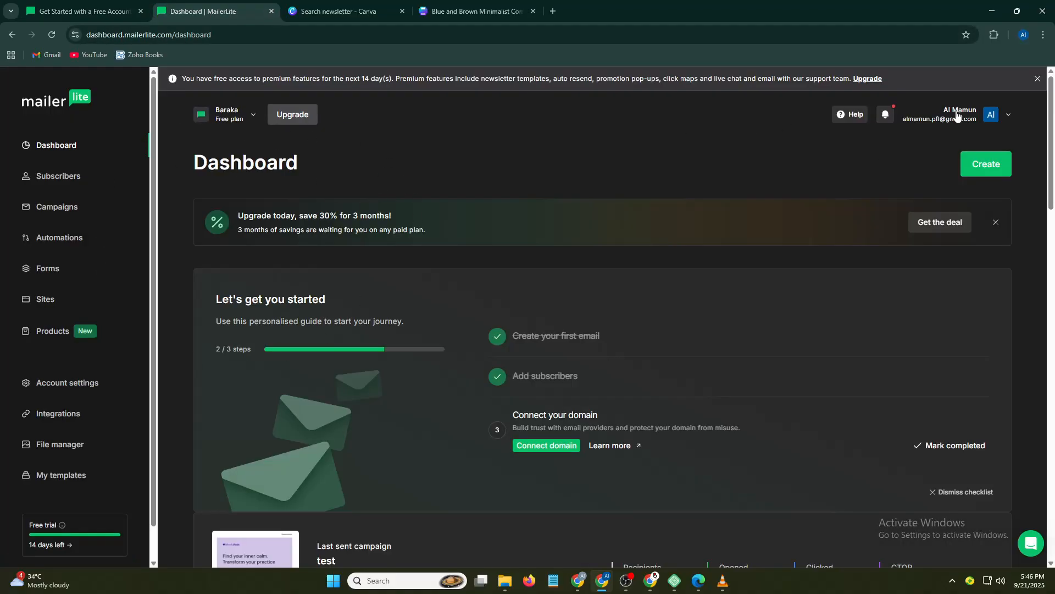
pyautogui.click(47, 270)
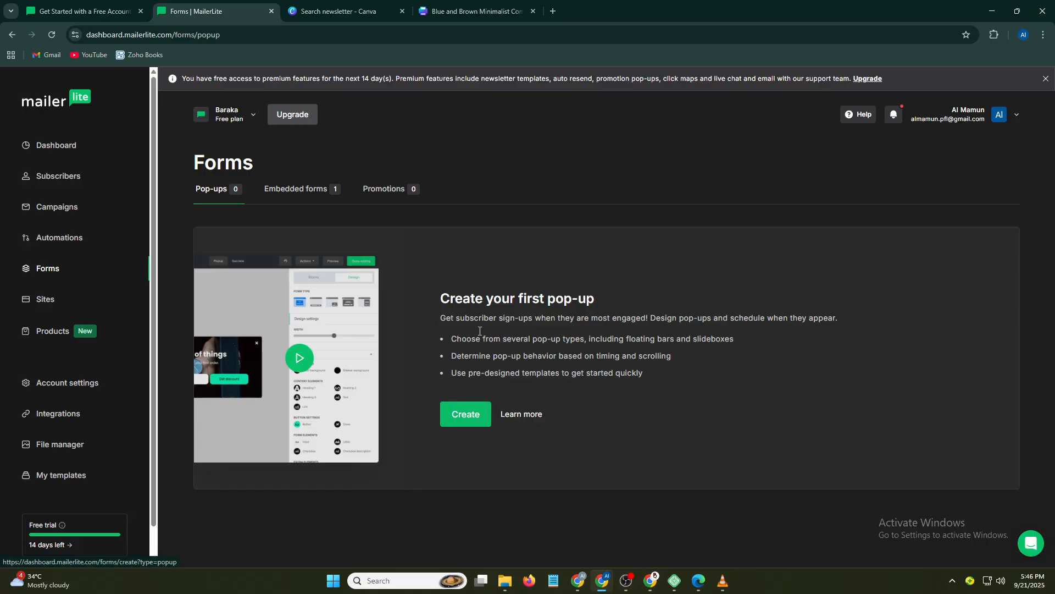
pyautogui.click(454, 418)
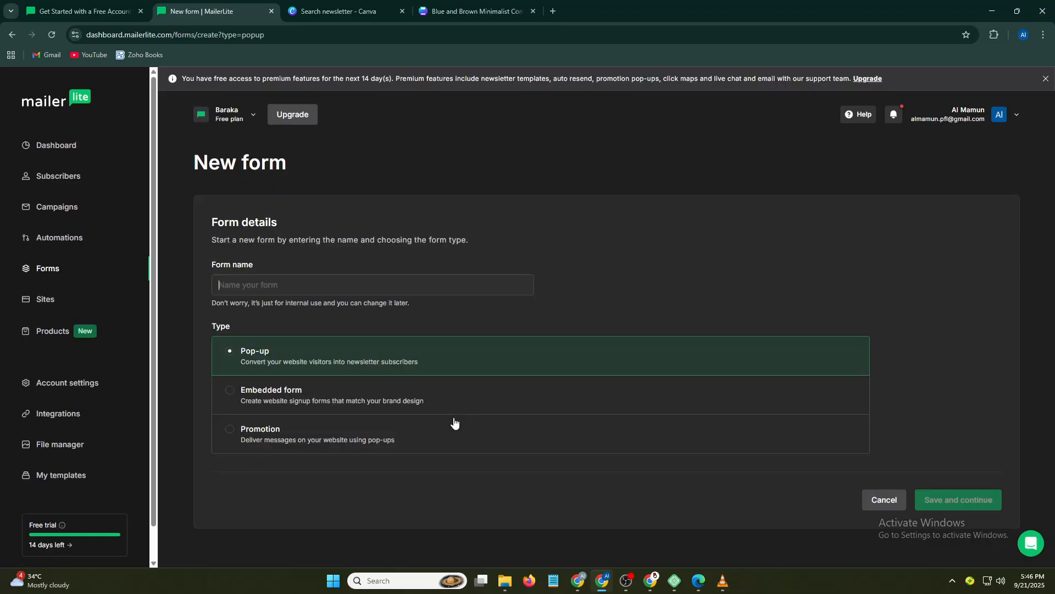
pyautogui.click(241, 284)
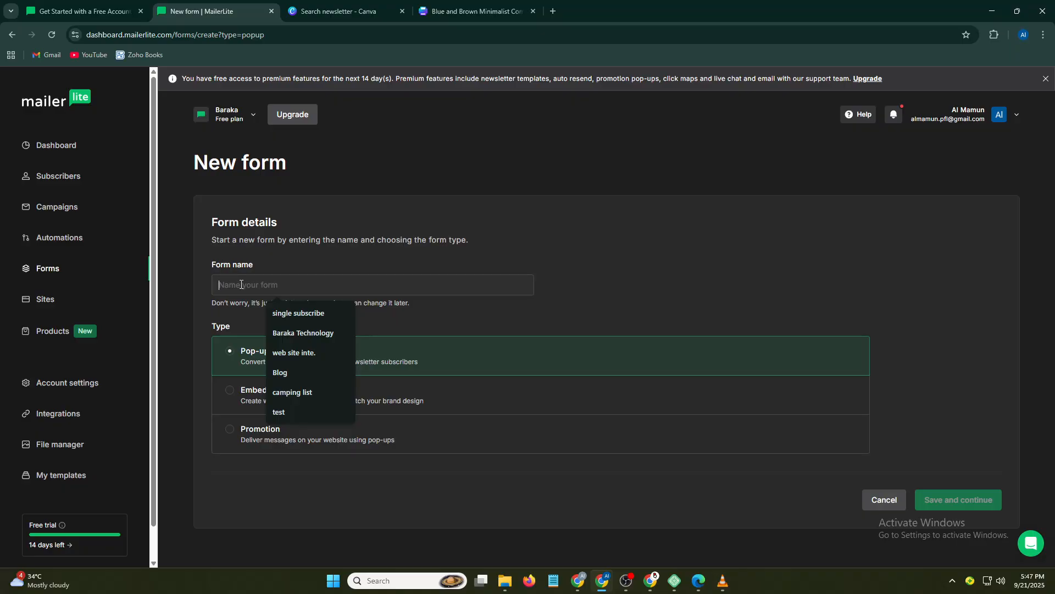
pyautogui.write('T')
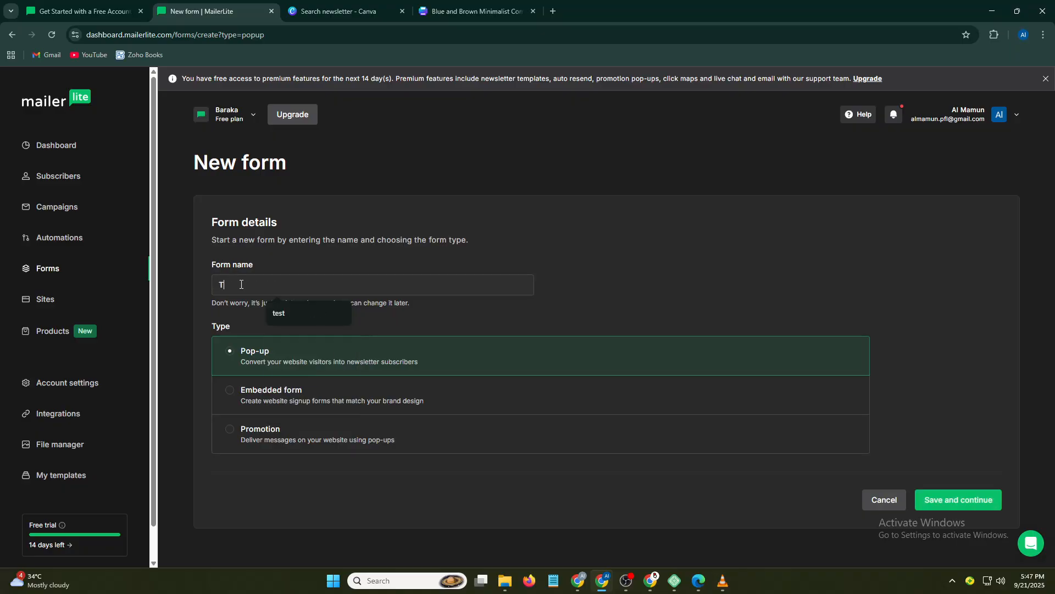
pyautogui.write('est 3')
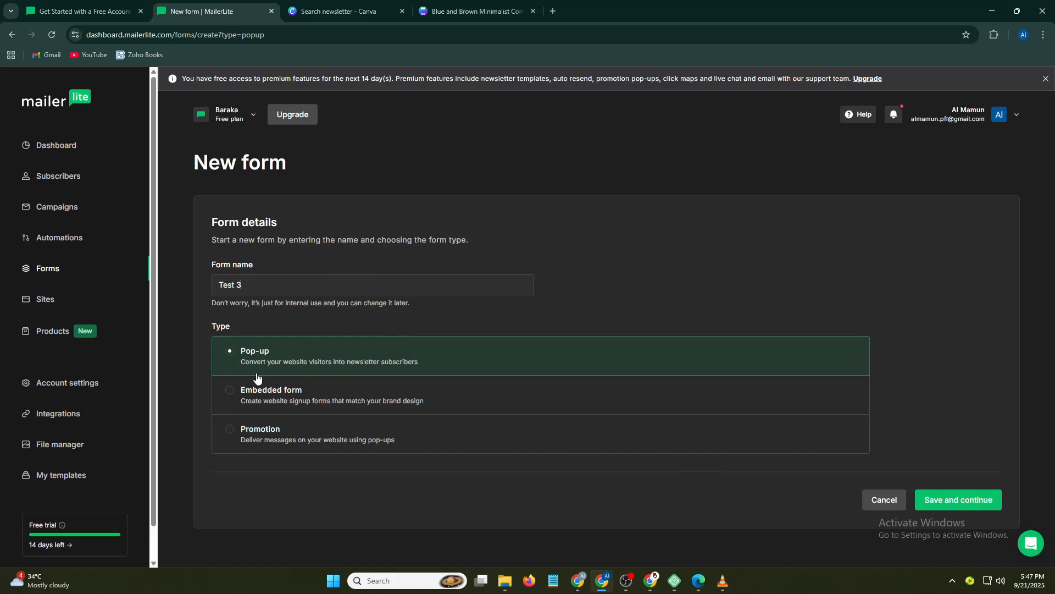
pyautogui.press('BackSpace')
pyautogui.press('BackSpace')
pyautogui.press('BackSpace')
pyautogui.press('BackSpace')
pyautogui.press('BackSpace')
pyautogui.press('BackSpace')
# - Name the form "Landing page", set its type to Embedded form, and save to continue
pyautogui.write('Landing page')
pyautogui.click(229, 391)
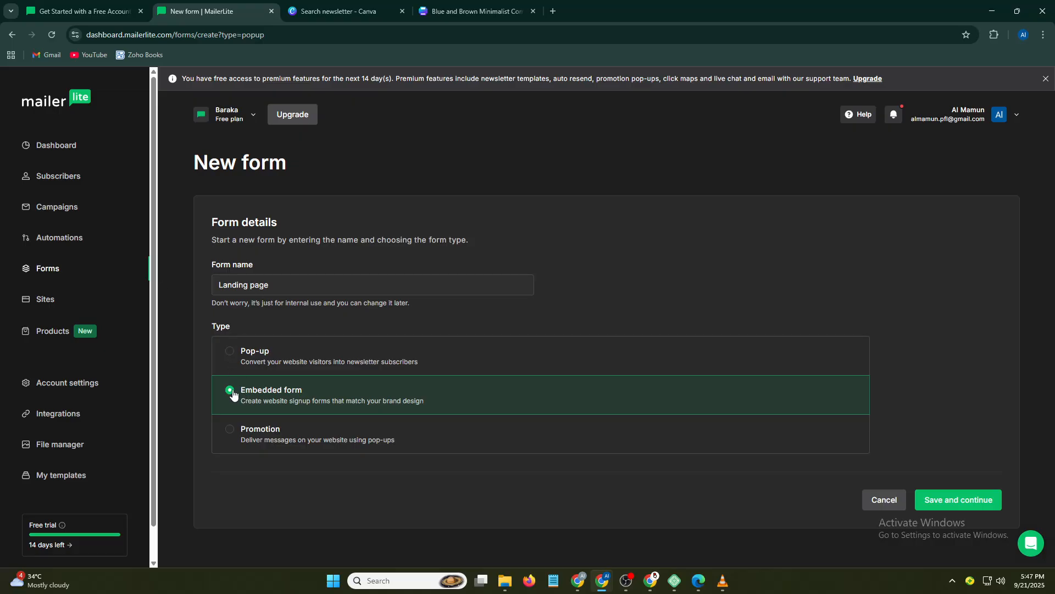
pyautogui.click(959, 503)
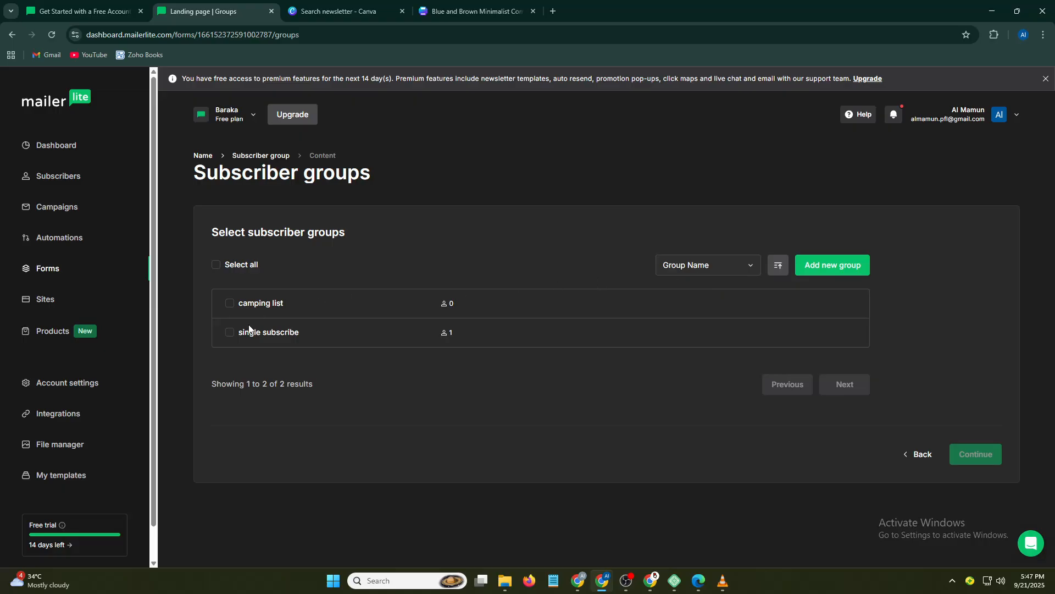
# - Assign the "camping list" subscriber group to the form and continue to the content editor
pyautogui.click(229, 305)
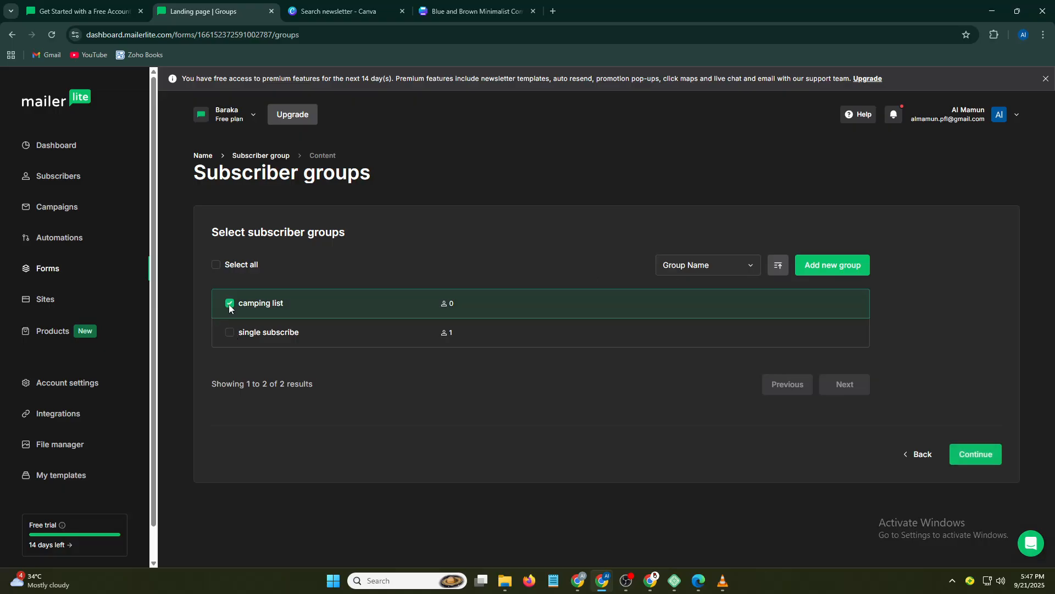
pyautogui.click(974, 464)
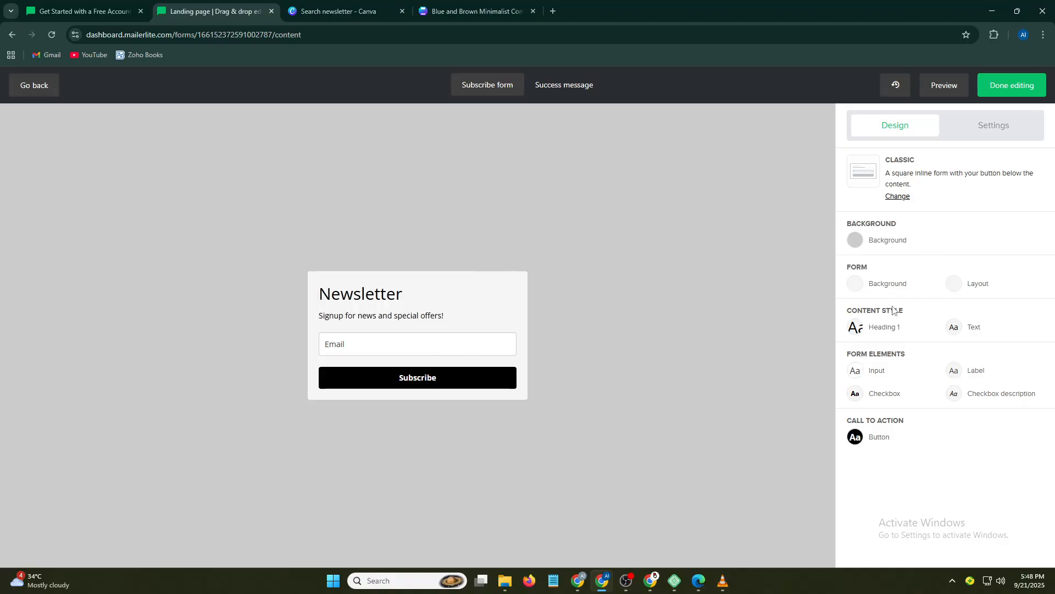
# - Check the editing options of the newsletter heading, email field and Subscribe button, and finish editing the form
pyautogui.click(447, 305)
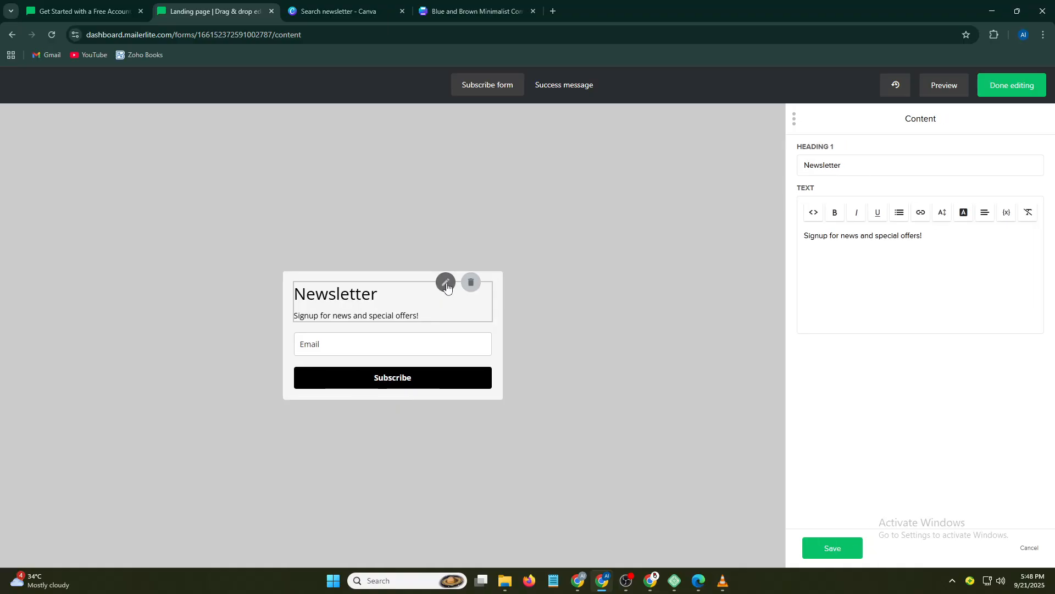
pyautogui.click(402, 339)
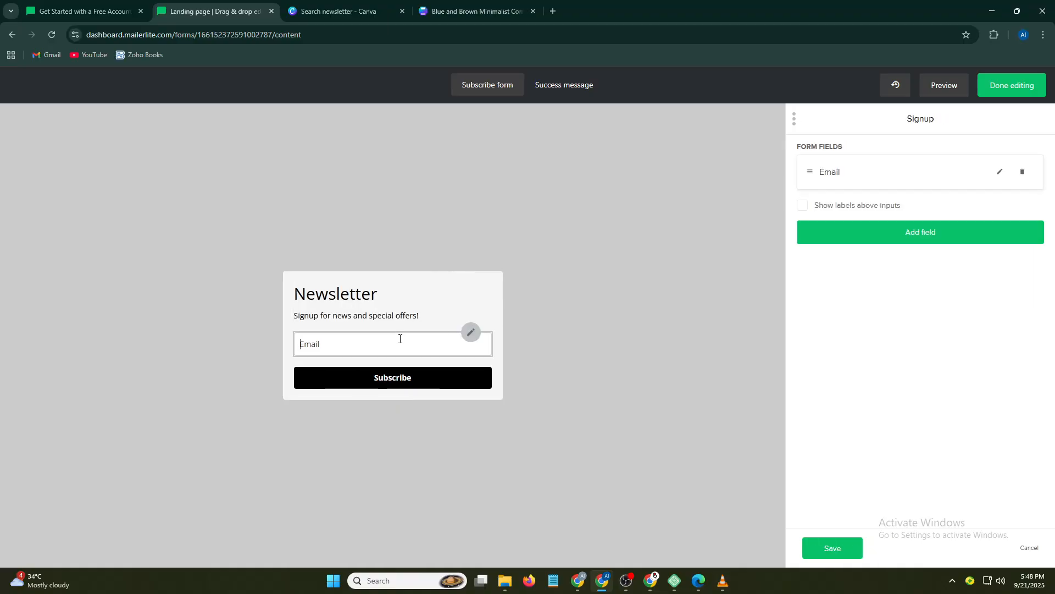
pyautogui.click(439, 390)
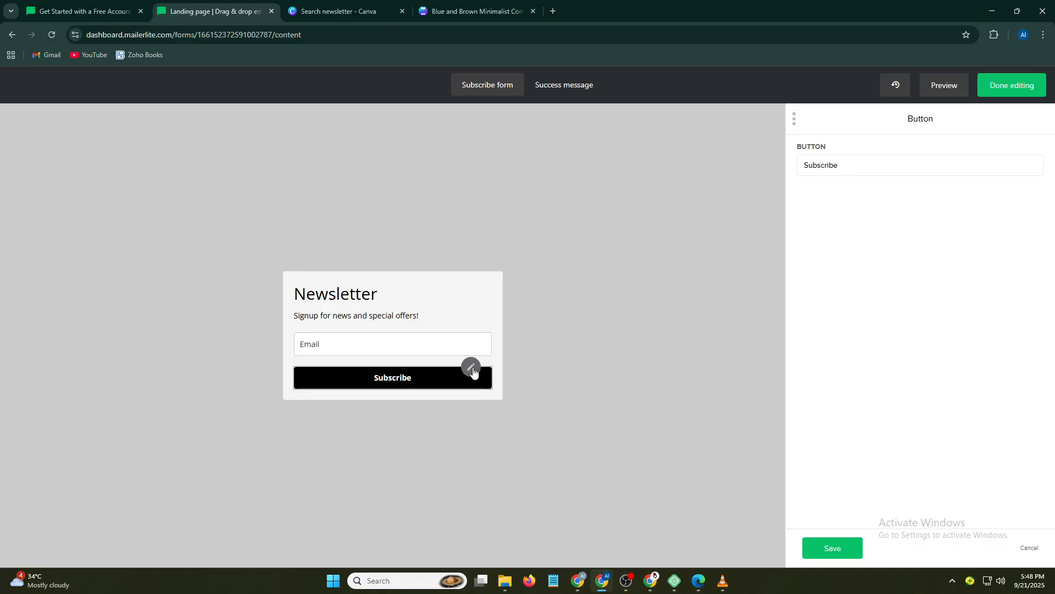
pyautogui.click(471, 340)
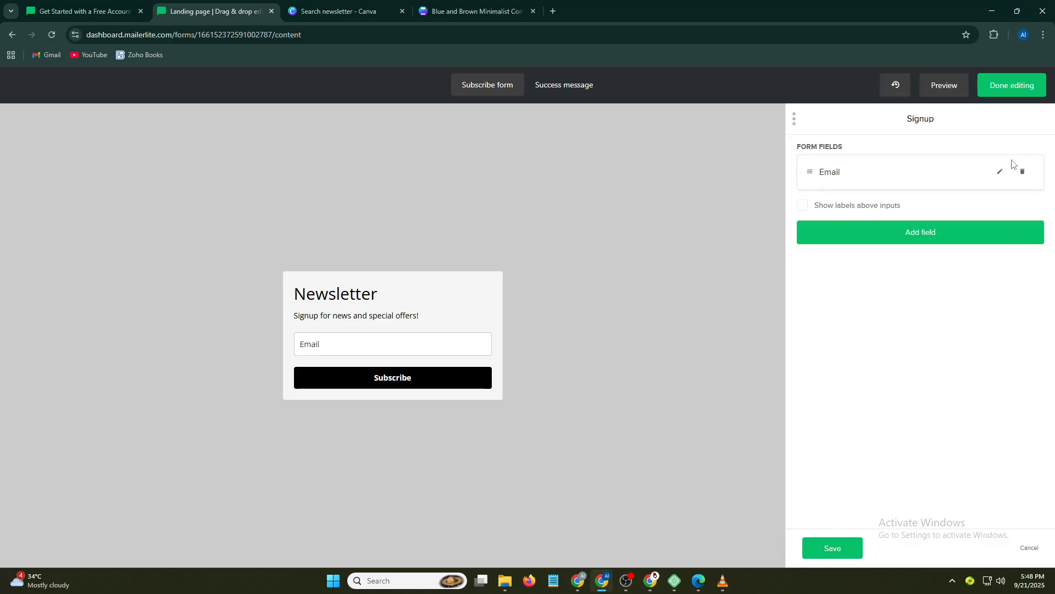
pyautogui.click(1019, 88)
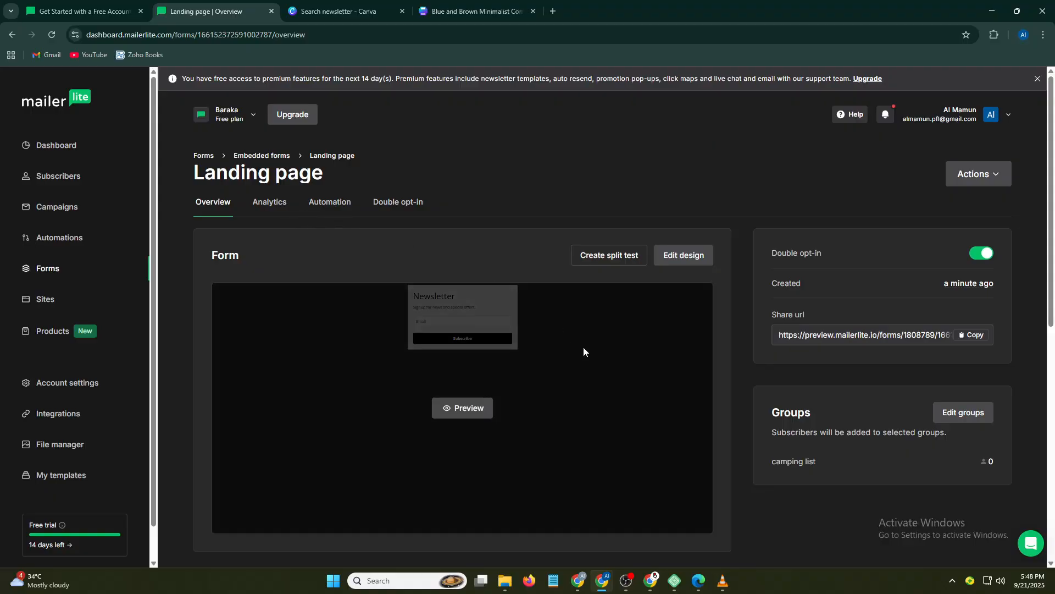
# - Examine the HTML code and the JavaScript snippet offered for embedding the form into a website
pyautogui.scroll(-7, 453, 378)
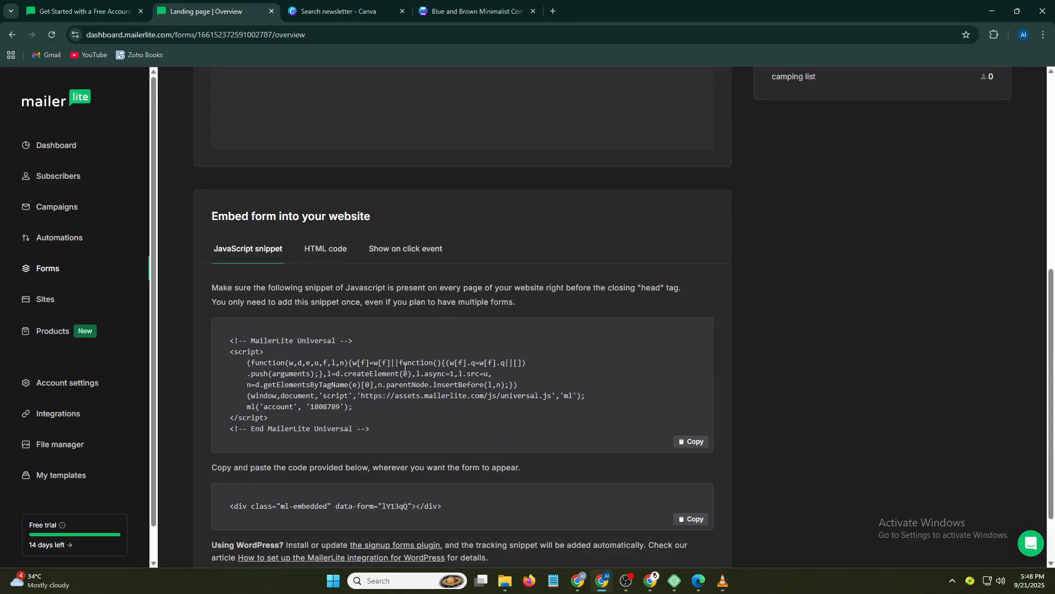
pyautogui.click(333, 254)
pyautogui.scroll(-10, 374, 378)
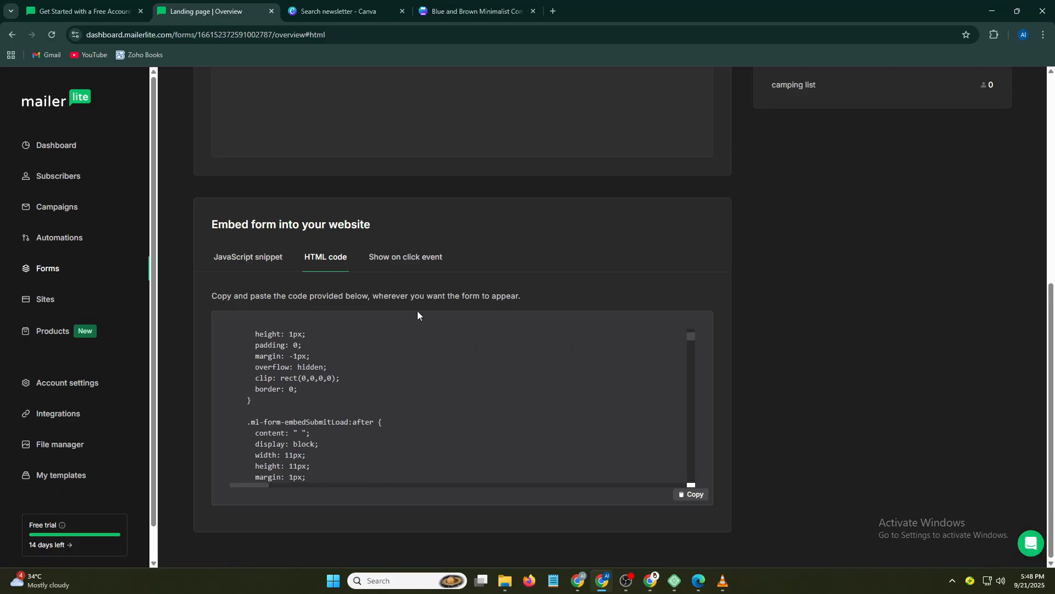
pyautogui.scroll(10, 394, 429)
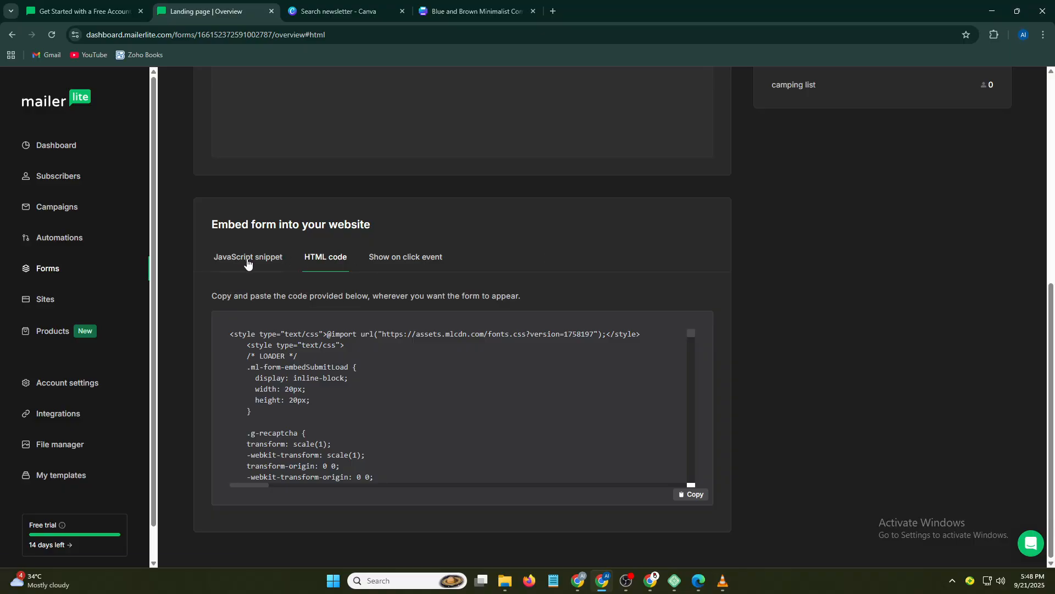
pyautogui.click(247, 261)
pyautogui.scroll(-2, 615, 401)
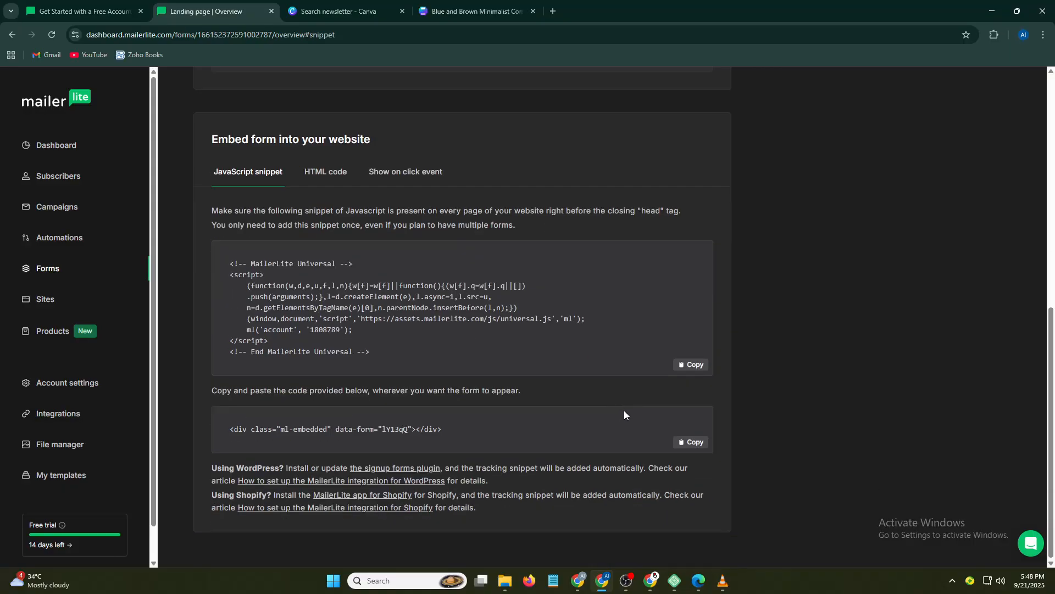
# - Look over the form's preview and overview, and read through its HTML embed code again
pyautogui.scroll(7, 580, 311)
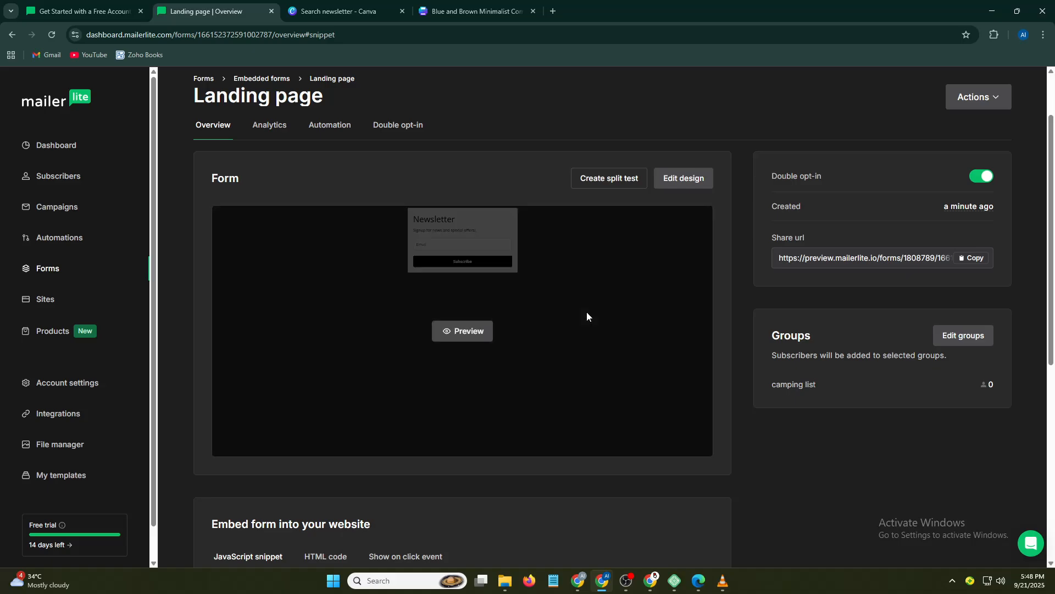
pyautogui.scroll(-5, 587, 313)
pyautogui.scroll(-2, 532, 358)
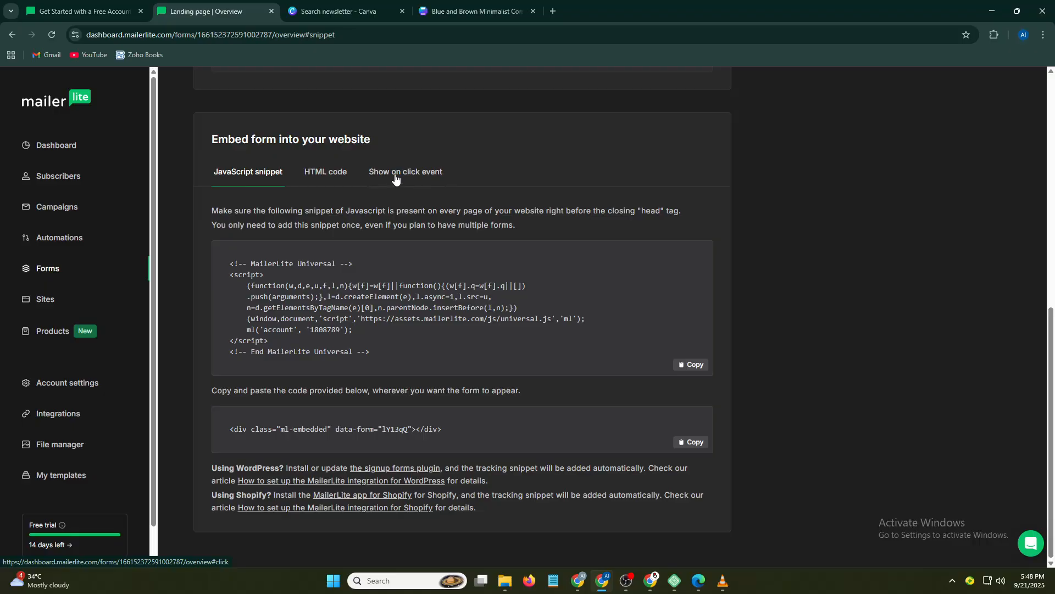
pyautogui.click(336, 176)
pyautogui.scroll(-5, 531, 424)
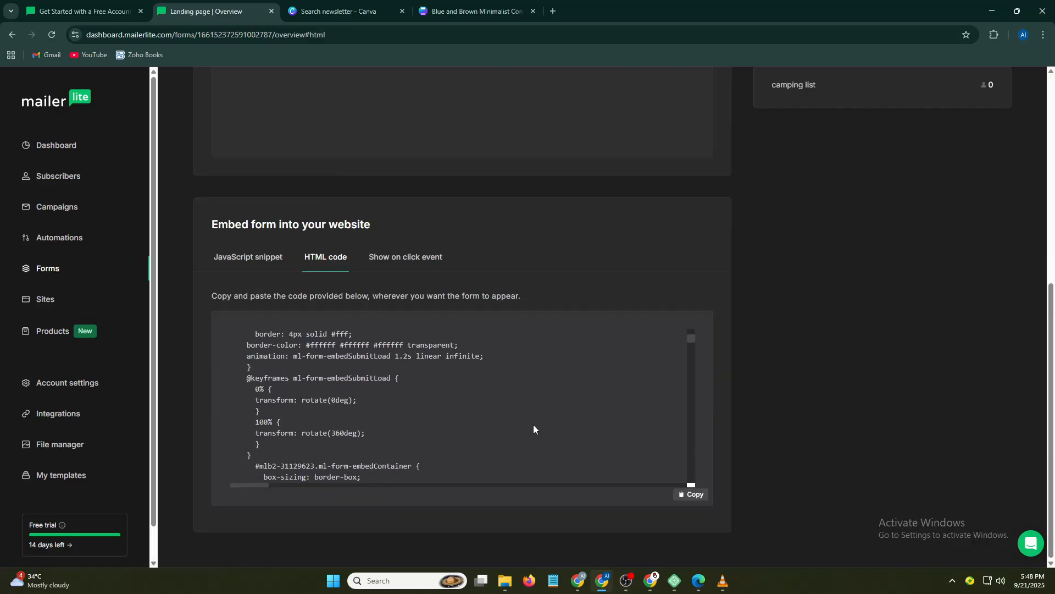
pyautogui.scroll(10, 533, 428)
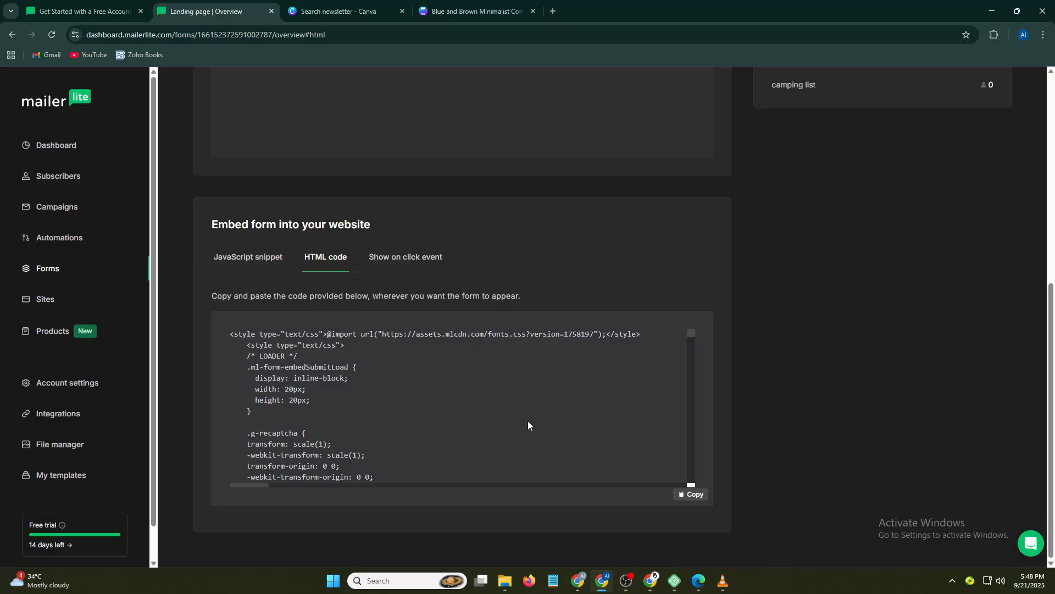
pyautogui.scroll(2, 592, 237)
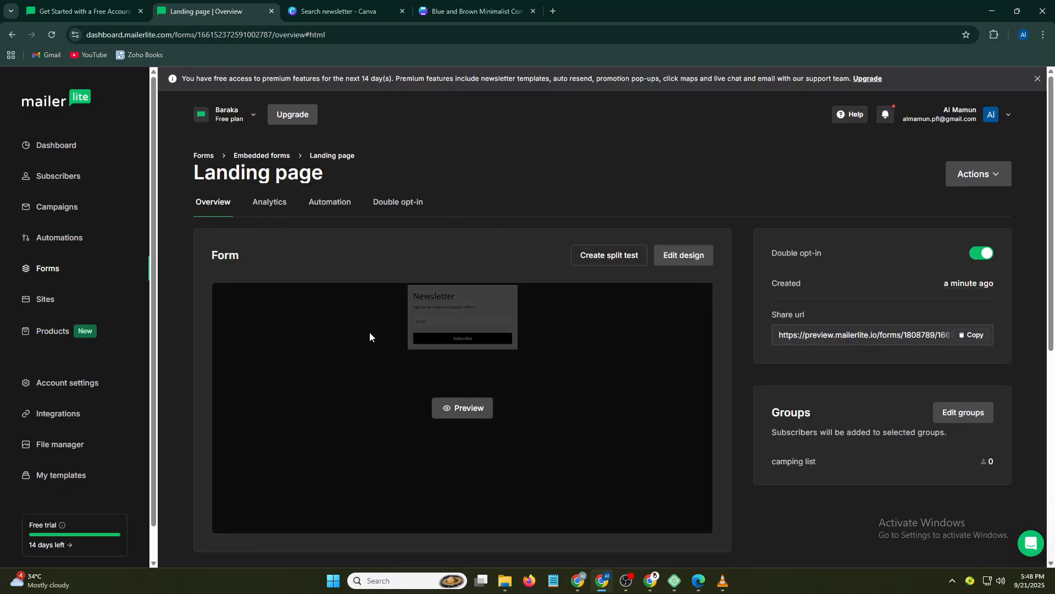
# - Compare the HTML embed code with the JavaScript snippet and the code that places the form on a page
pyautogui.scroll(-6, 368, 332)
pyautogui.scroll(-1, 388, 332)
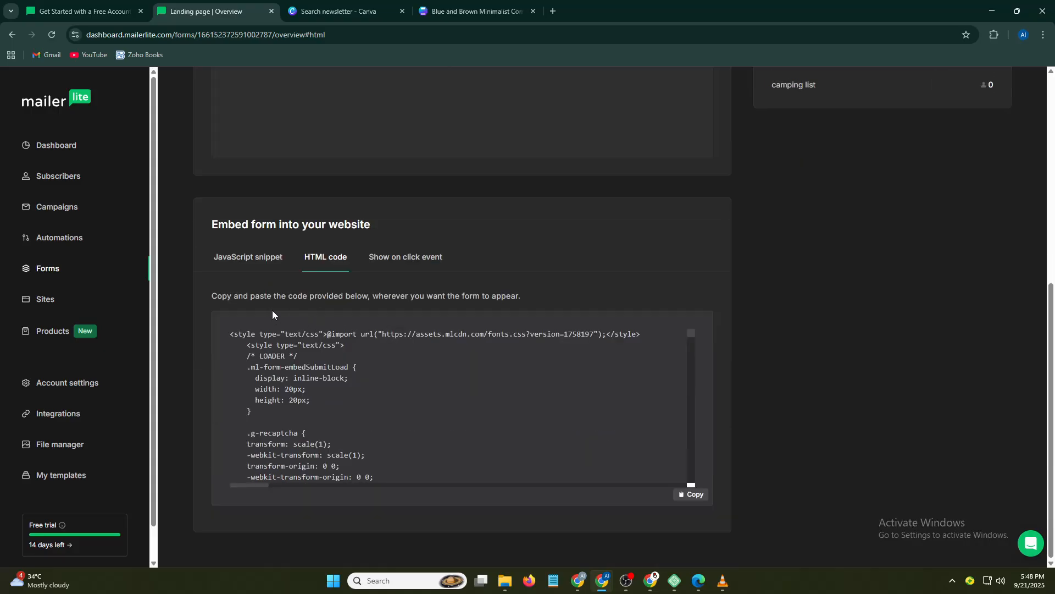
pyautogui.scroll(-2, 254, 354)
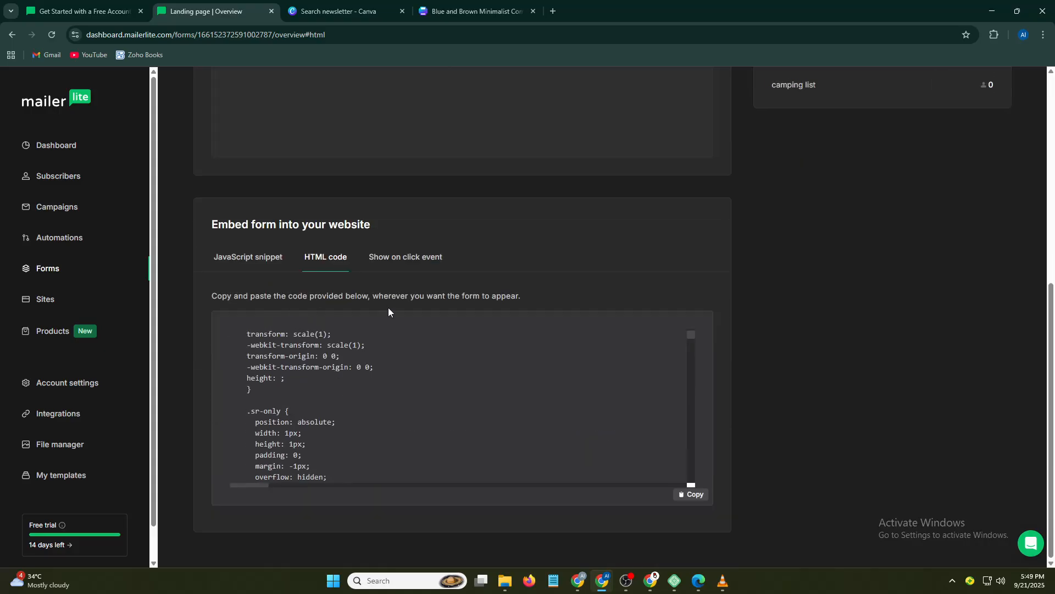
pyautogui.click(257, 259)
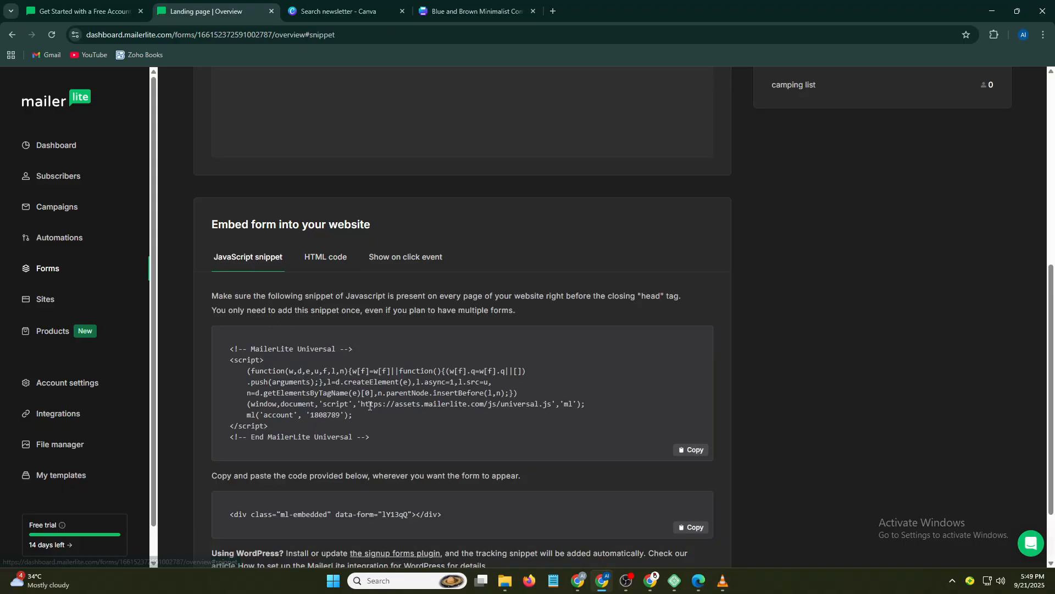
pyautogui.scroll(-2, 369, 406)
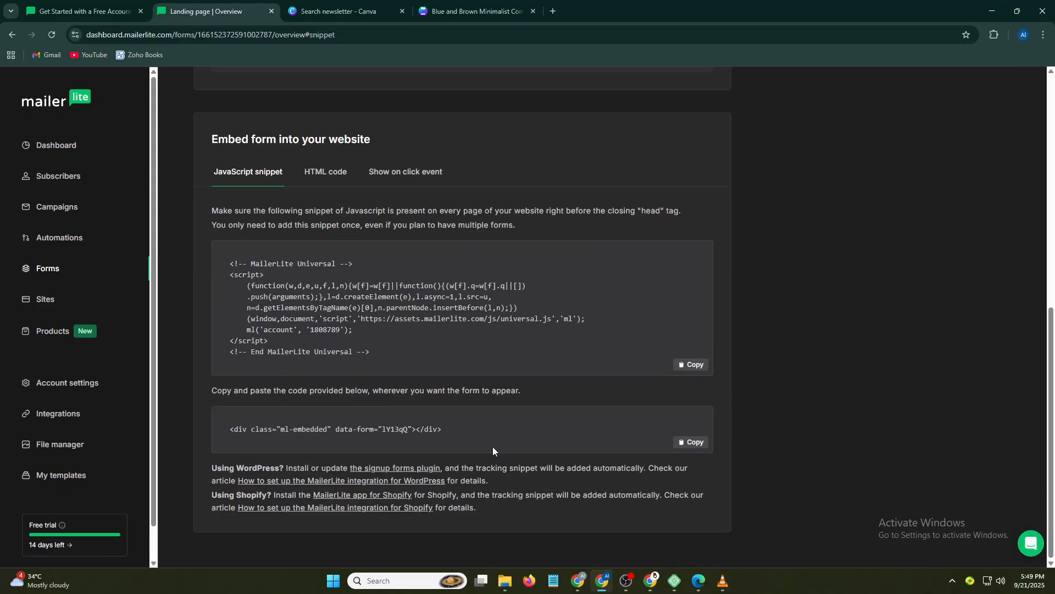